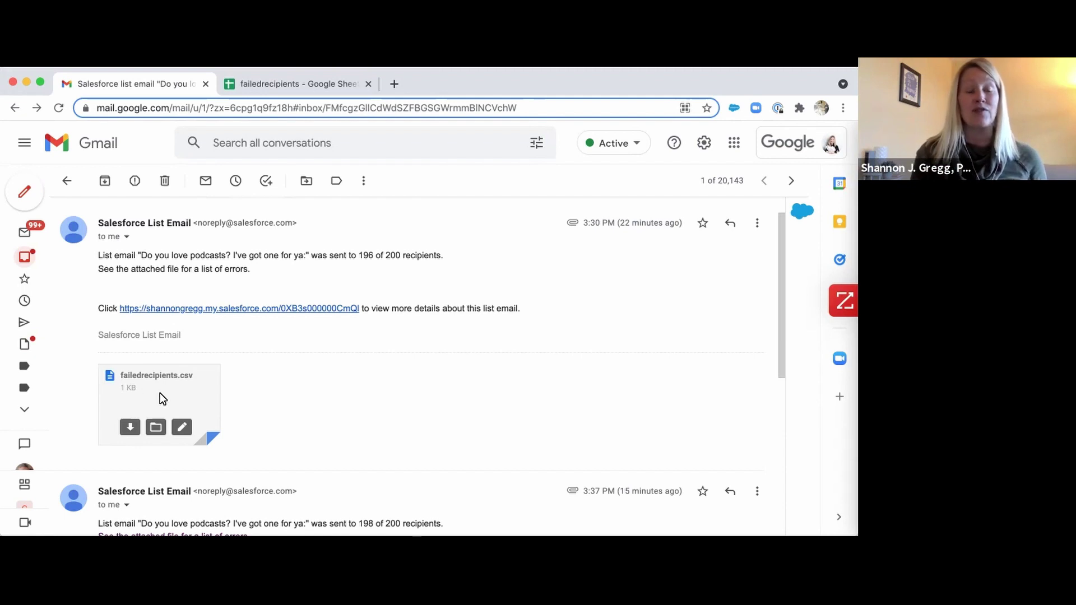
Switch to the failedrecipients sheet and step along its header row to empty cell E1.
{"action": "left_click", "coordinate": [264, 82]}
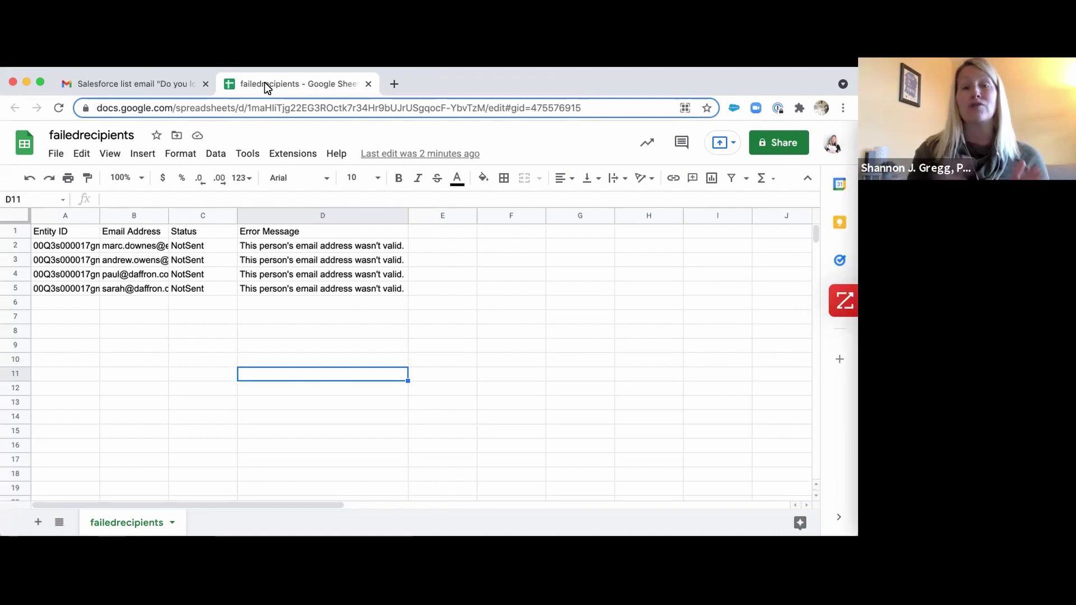
{"action": "left_click", "coordinate": [60, 233]}
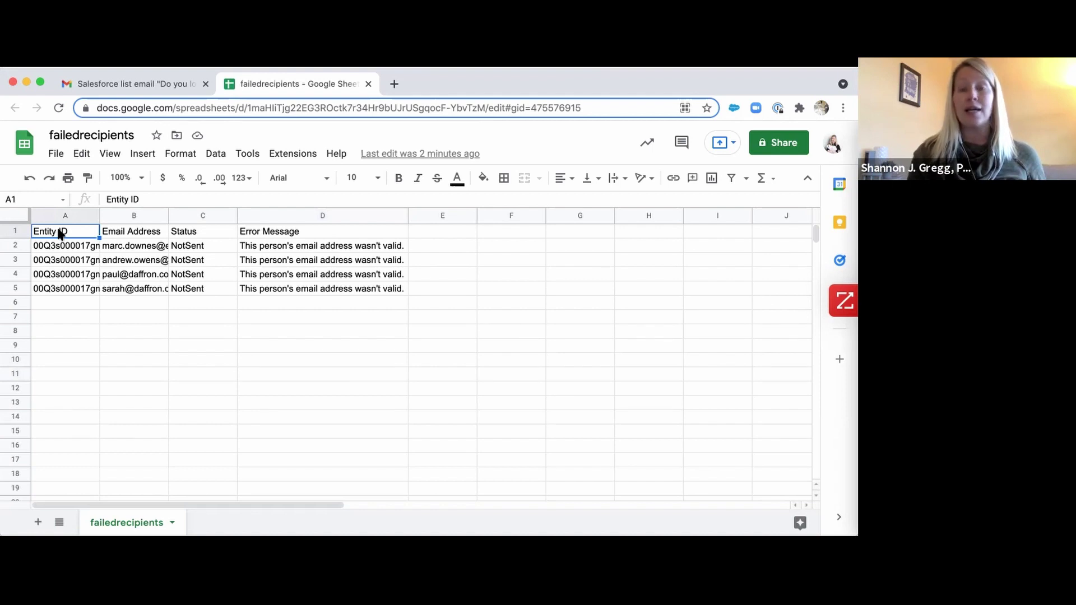
{"action": "key", "text": "Right"}
{"action": "key", "text": "Right"}
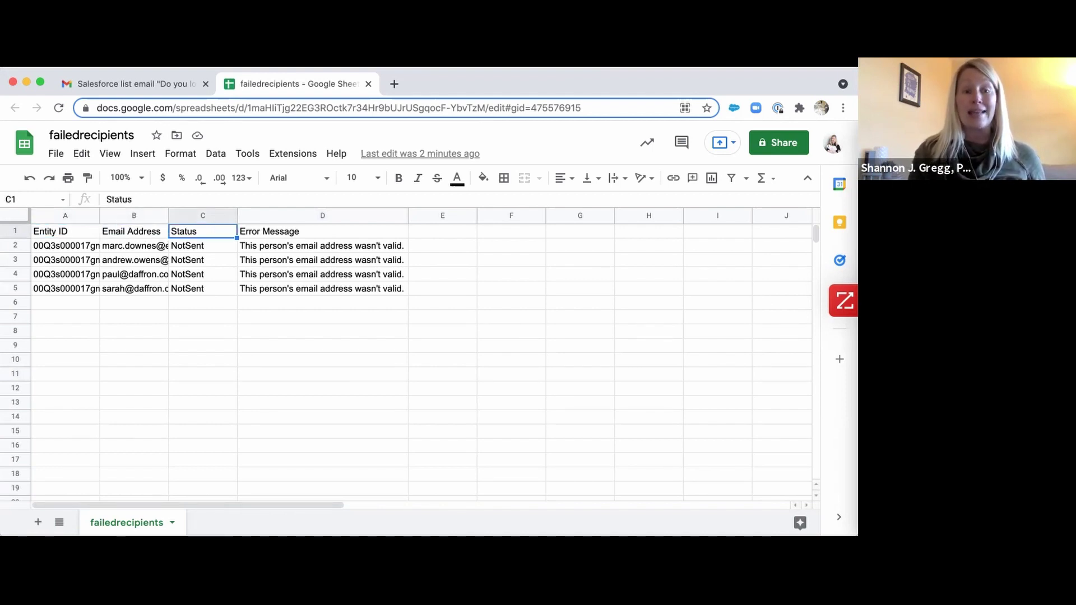
{"action": "key", "text": "Right"}
{"action": "key", "text": "Right"}
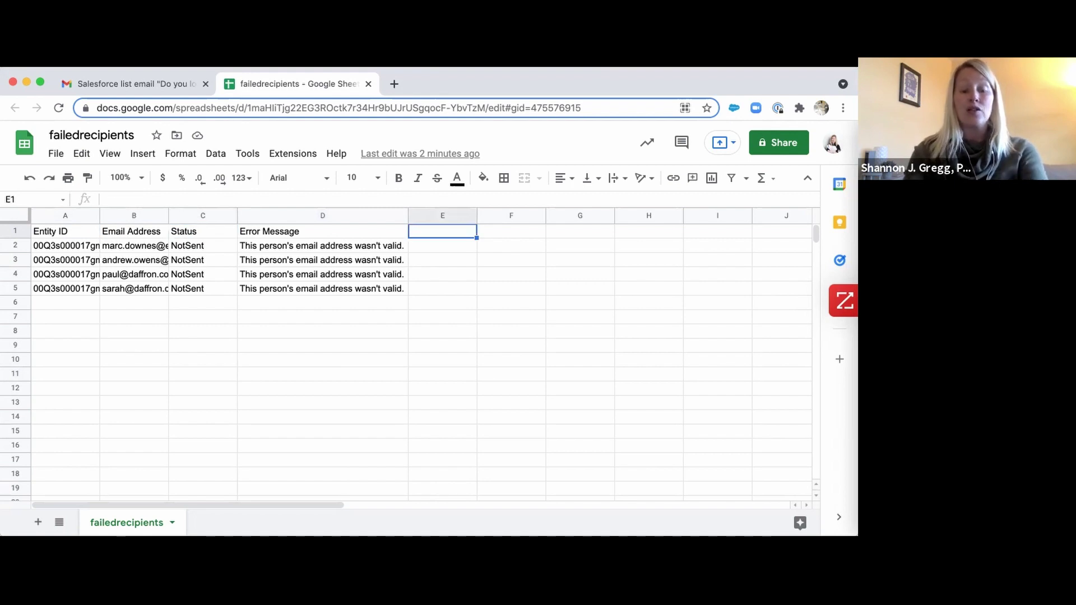
Enter header 'Status' in E1, fill 'Unqualified' down E2:E5, and select the whole sheet.
{"action": "type", "text": "Status"}
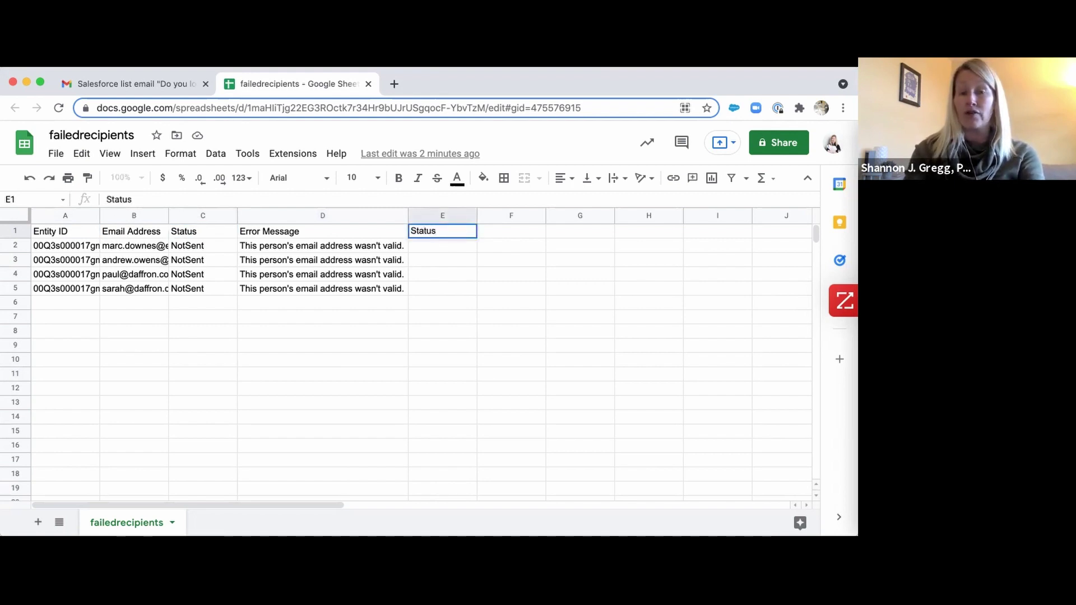
{"action": "key", "text": "Tab"}
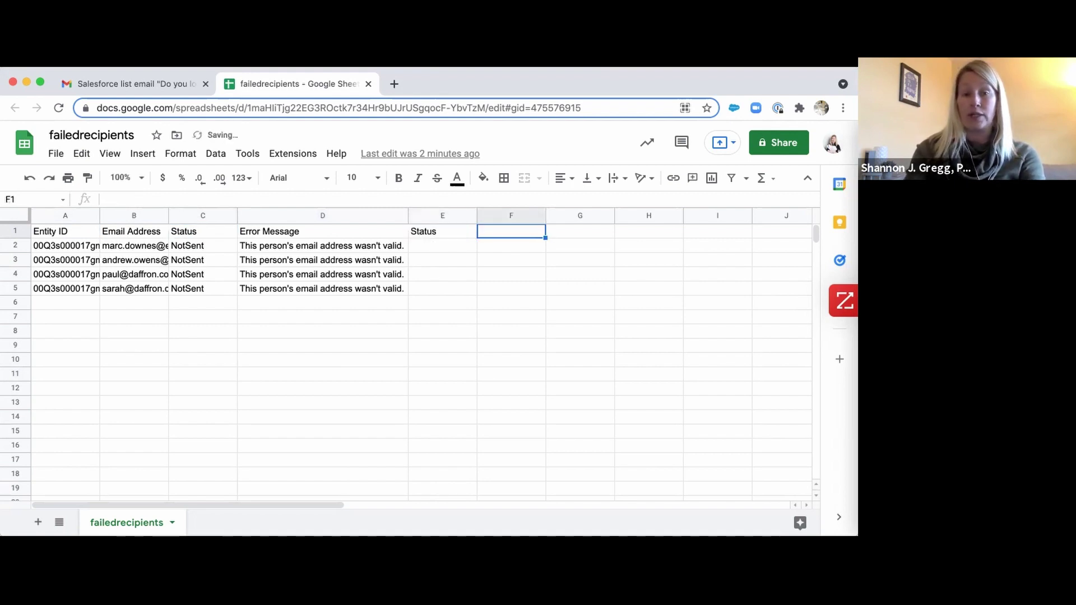
{"action": "left_click", "coordinate": [434, 246]}
{"action": "type", "text": "Unqu"}
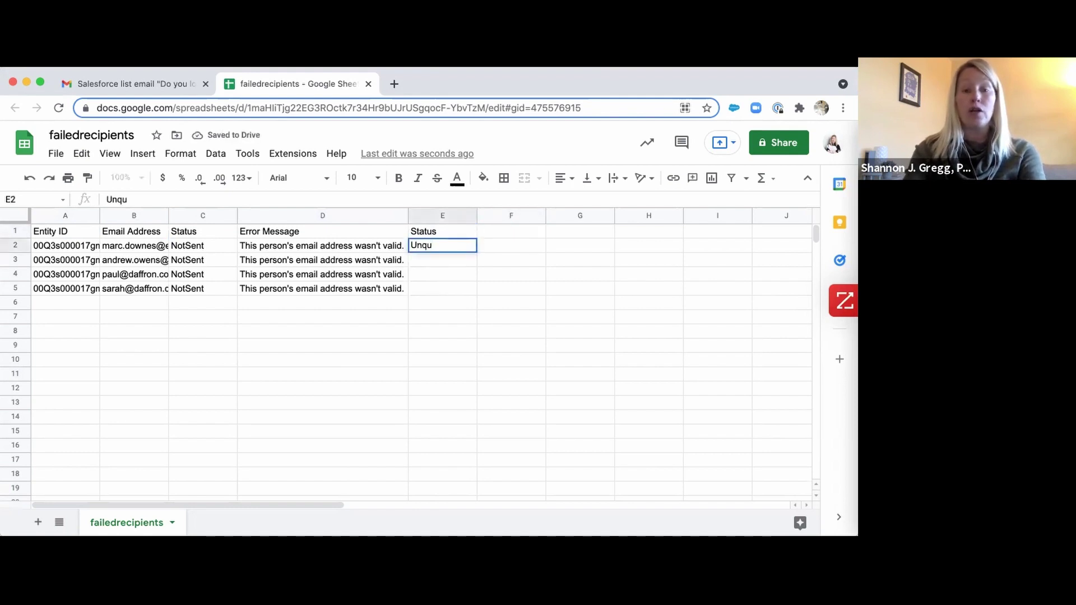
{"action": "type", "text": "alified"}
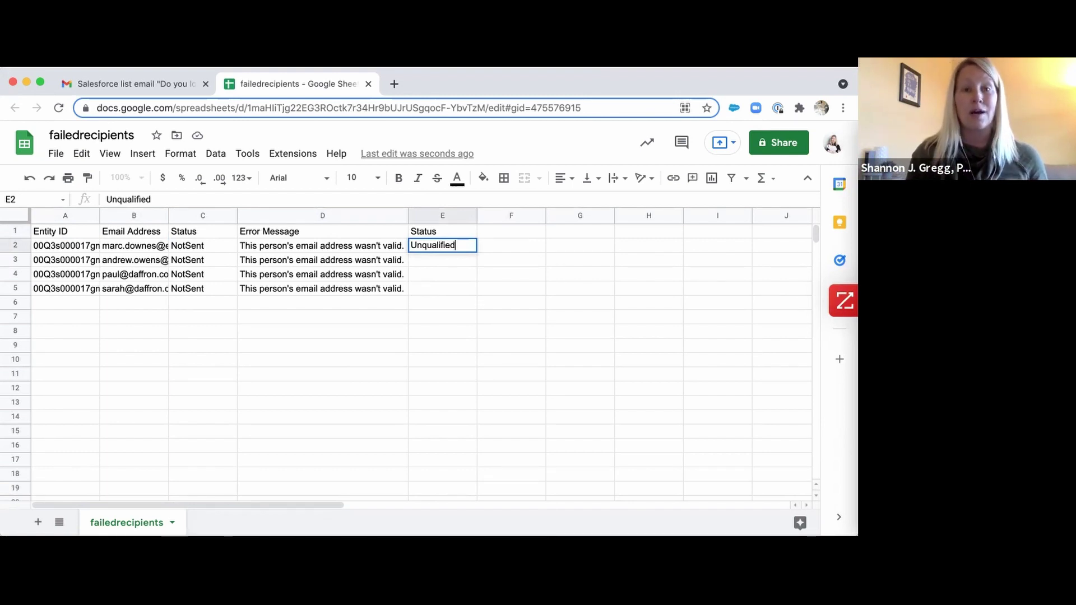
{"action": "left_click", "coordinate": [449, 288]}
{"action": "left_click", "coordinate": [457, 247]}
{"action": "left_click_drag", "start_coordinate": [476, 252], "coordinate": [472, 285]}
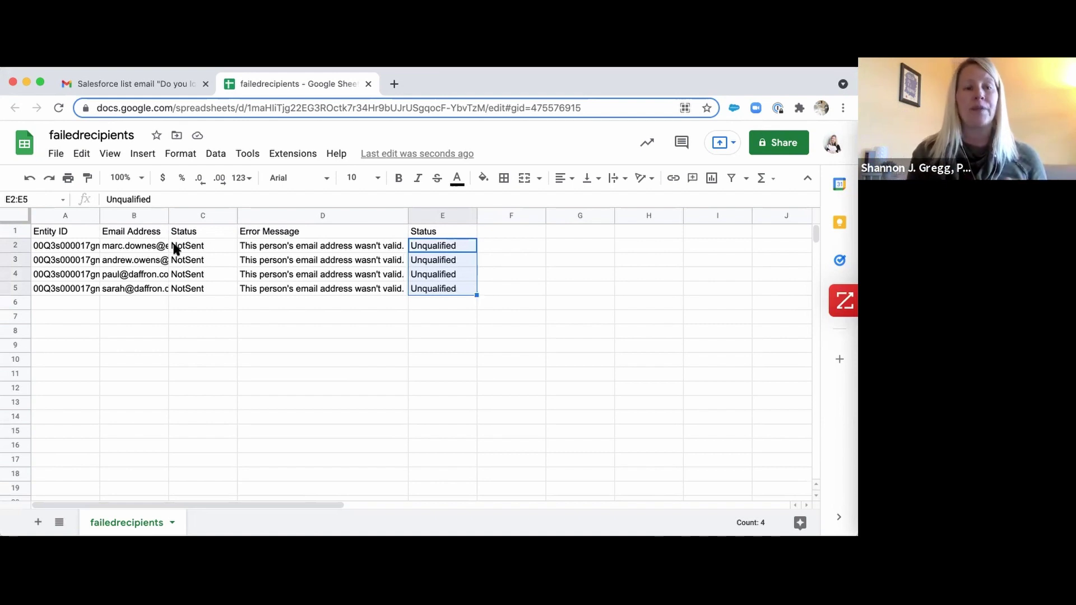
{"action": "left_click", "coordinate": [13, 213]}
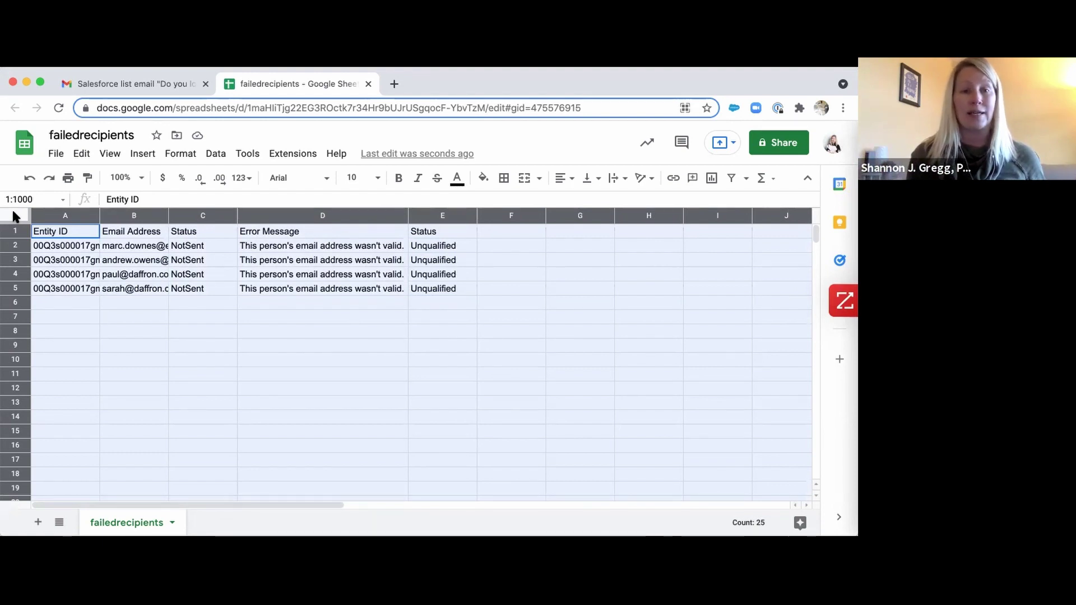
Enable the Salesforce Connector add-on from the Extensions menu.
{"action": "left_click", "coordinate": [300, 154]}
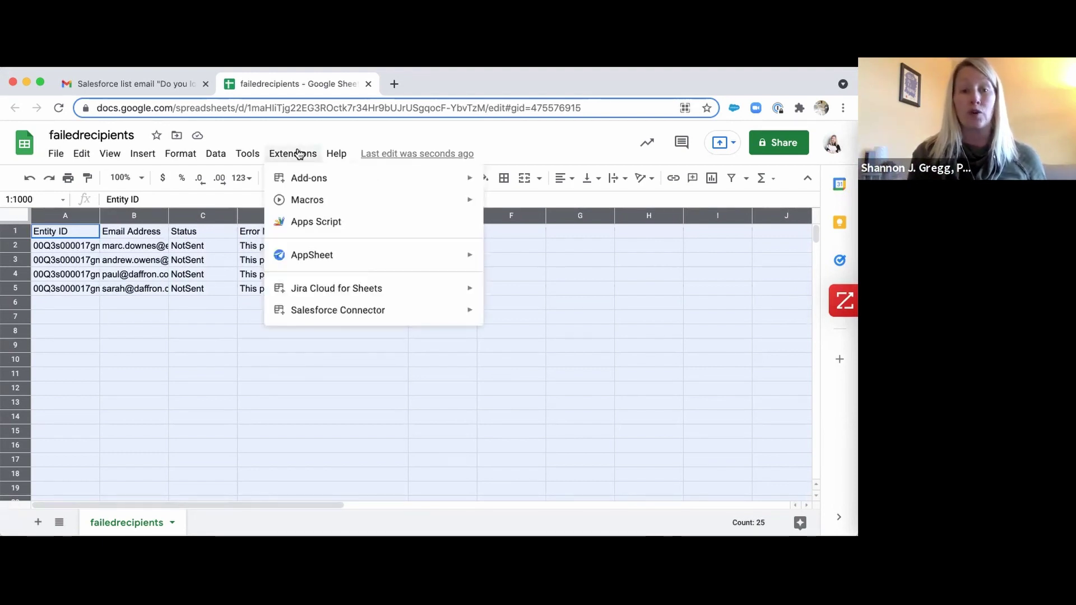
{"action": "mouse_move", "coordinate": [328, 316]}
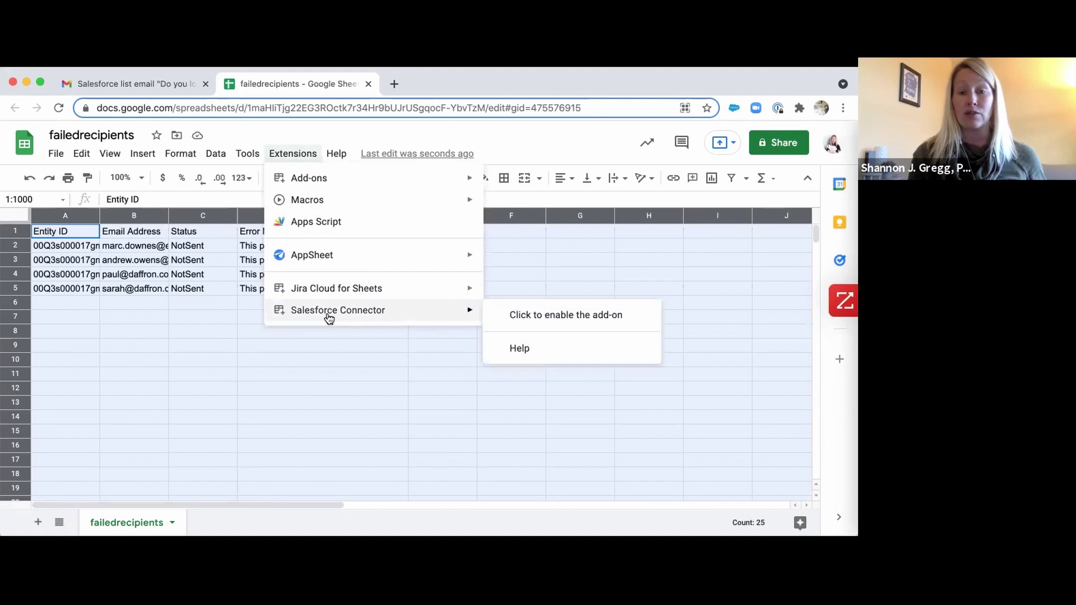
{"action": "left_click", "coordinate": [556, 318]}
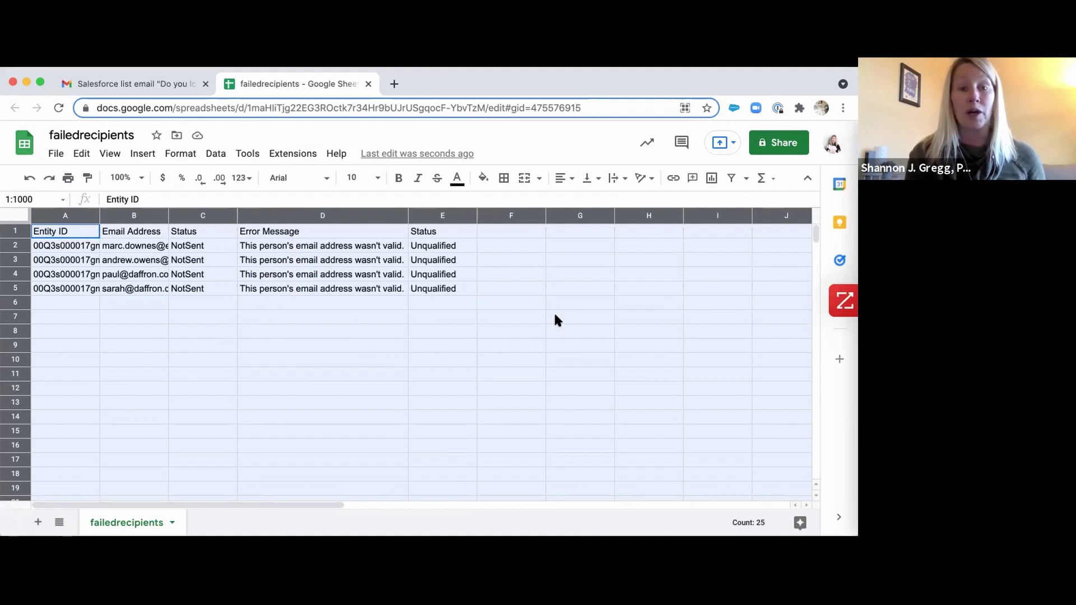
Launch the Salesforce data connector and pick the insert/update data operation.
{"action": "left_click", "coordinate": [298, 157]}
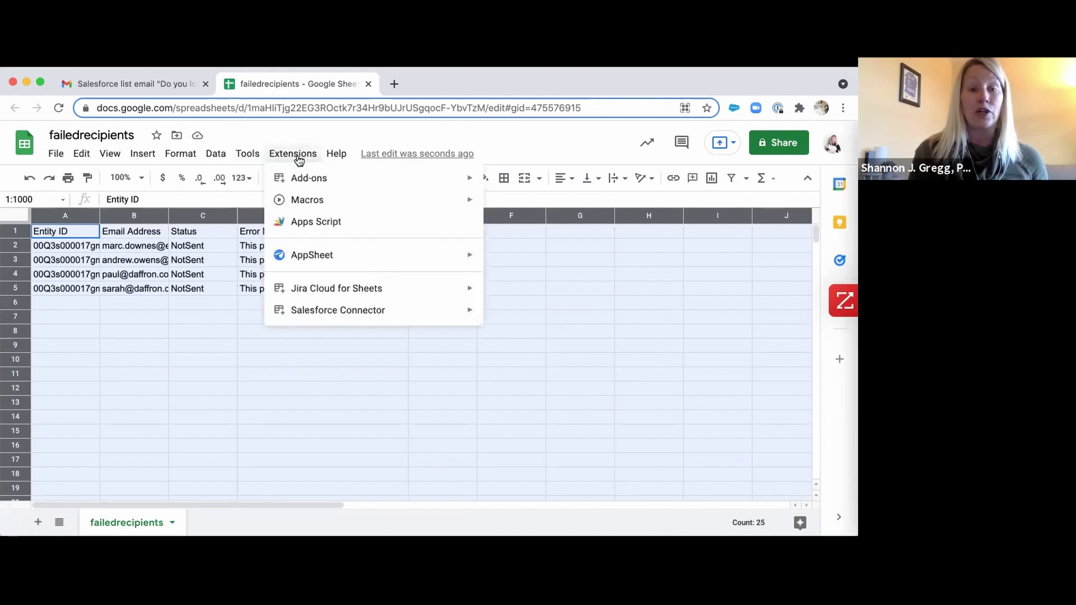
{"action": "mouse_move", "coordinate": [319, 312]}
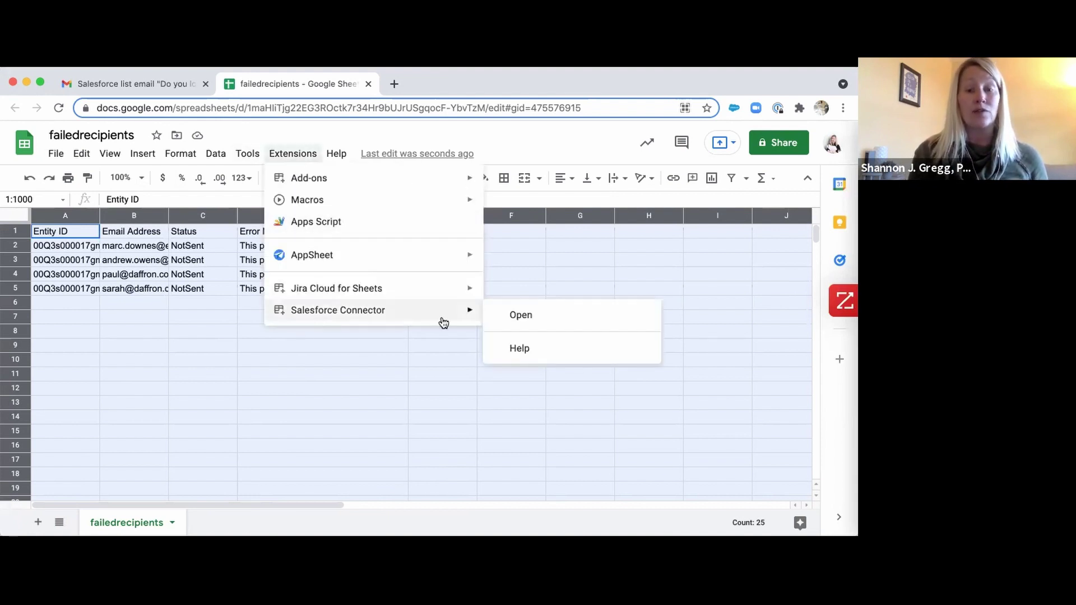
{"action": "left_click", "coordinate": [542, 317]}
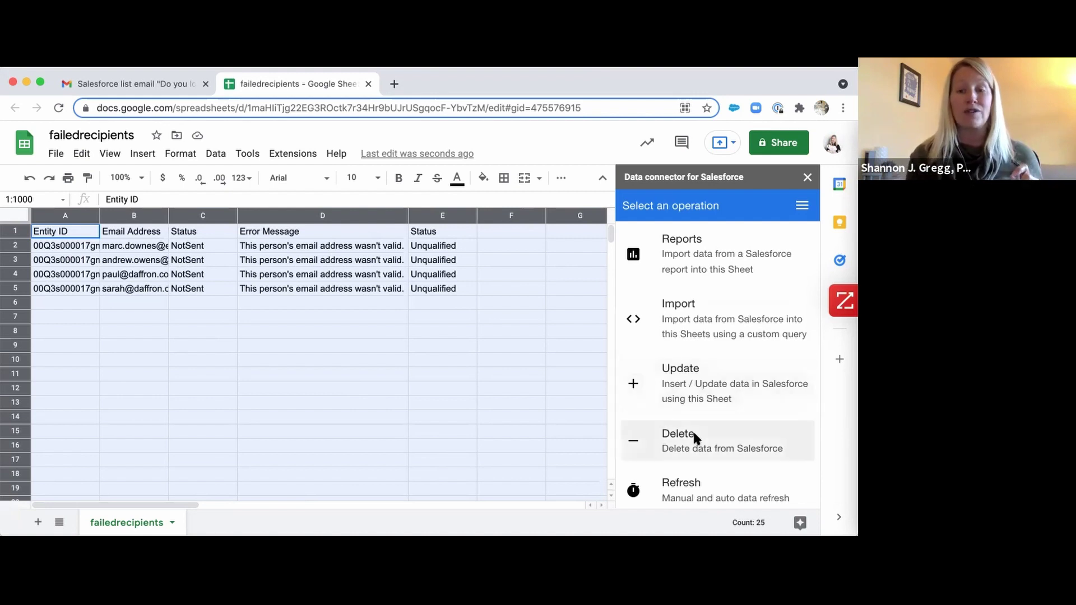
{"action": "left_click", "coordinate": [683, 385]}
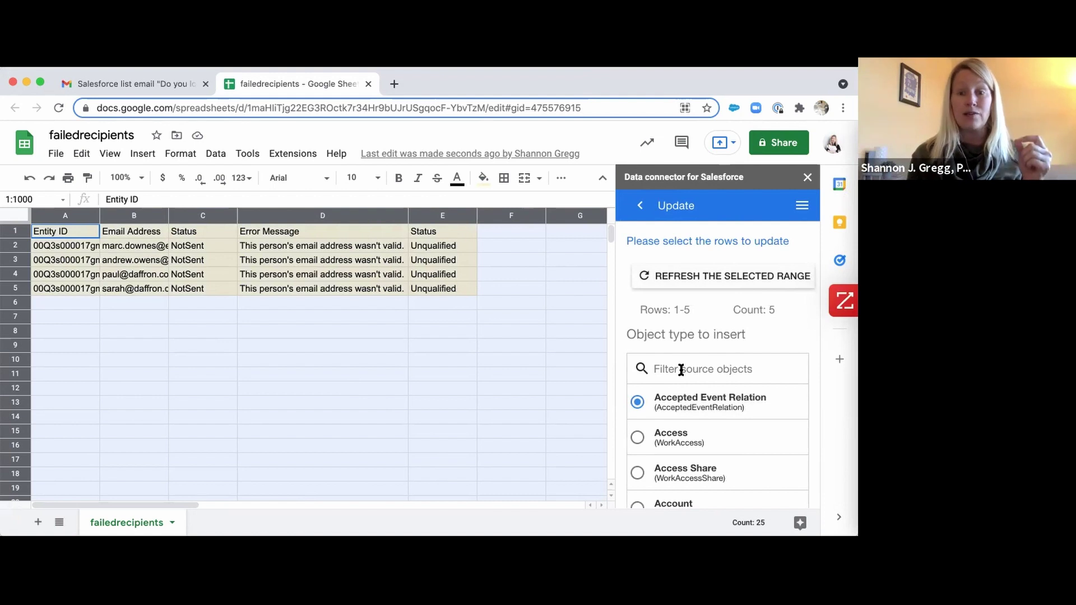
Configure an Insert or Update of Lead records using Id column A, then proceed to field mapping.
{"action": "left_click", "coordinate": [681, 370]}
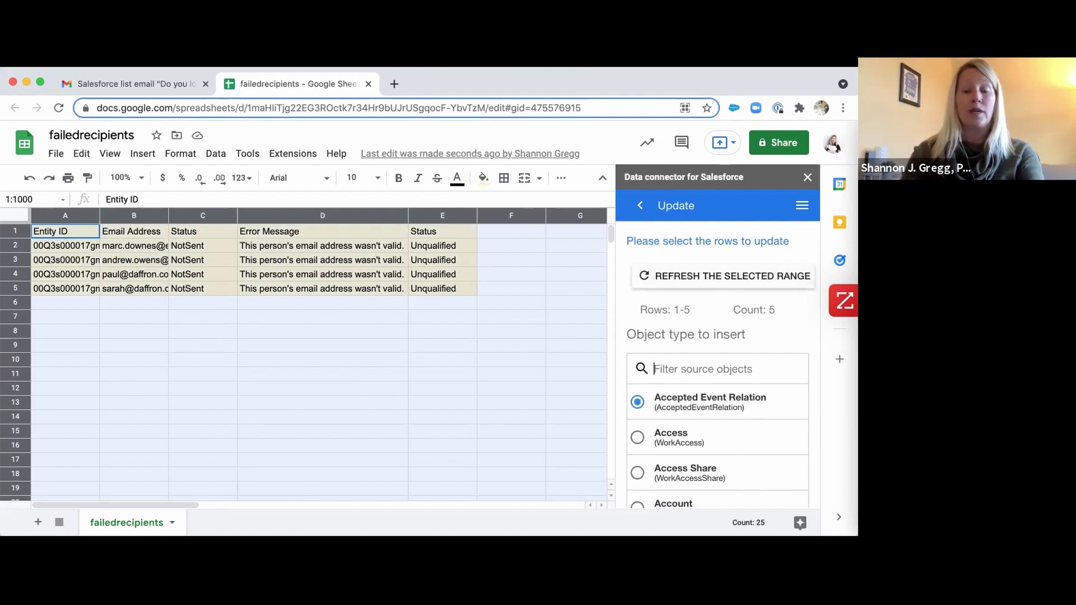
{"action": "type", "text": "lead"}
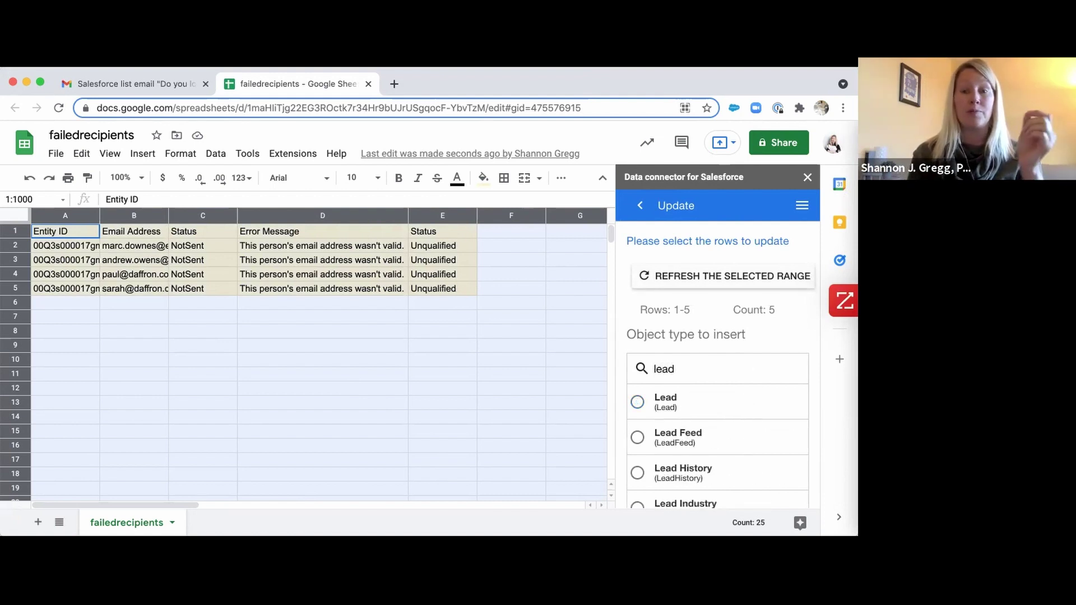
{"action": "left_click", "coordinate": [662, 407]}
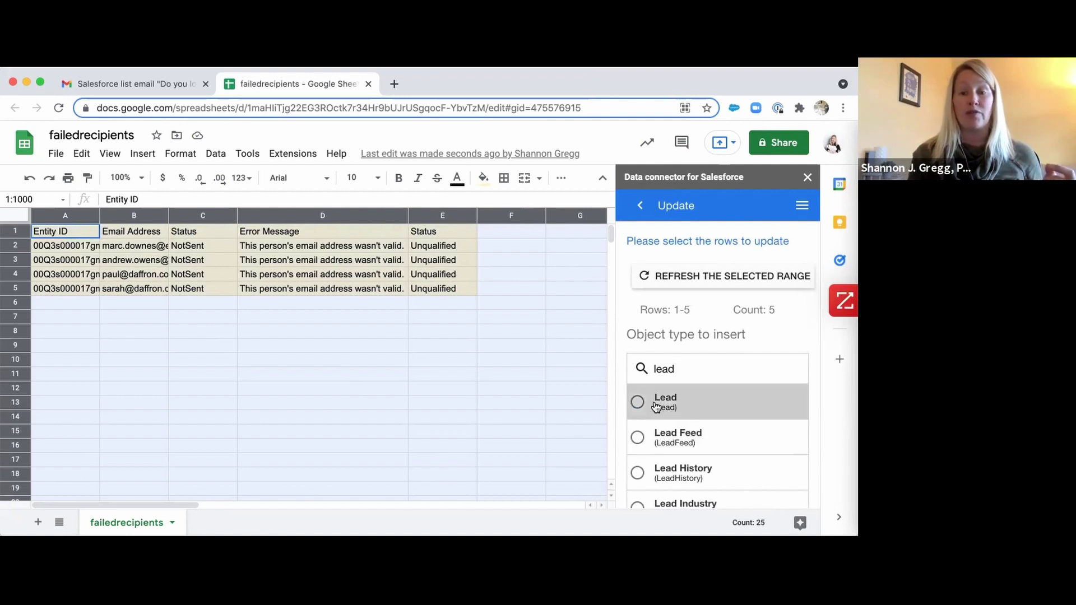
{"action": "scroll", "coordinate": [668, 407], "scroll_direction": "down", "scroll_amount": 3}
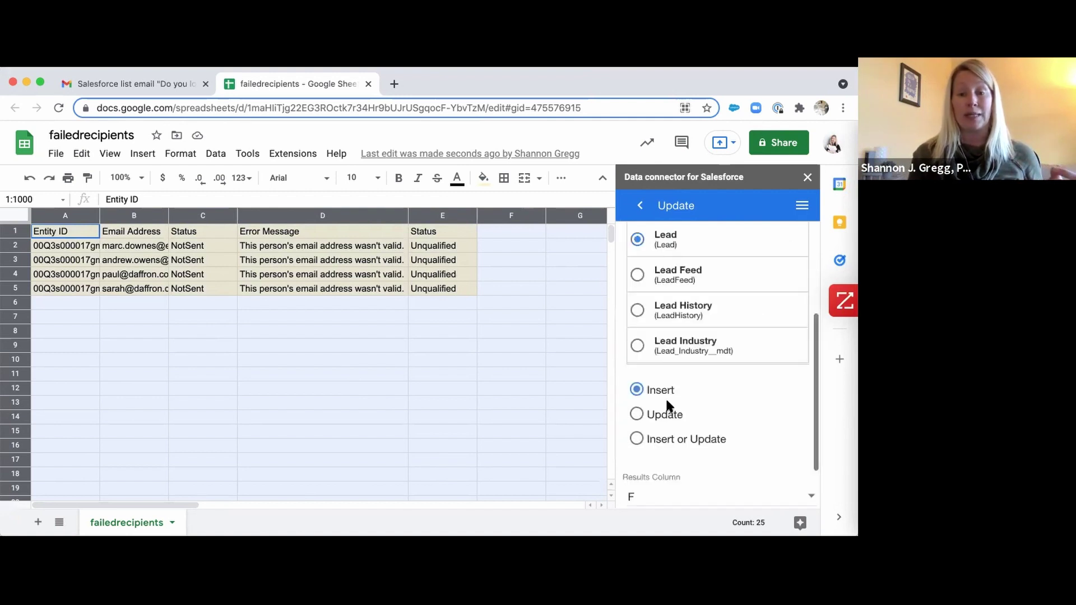
{"action": "left_click", "coordinate": [635, 440]}
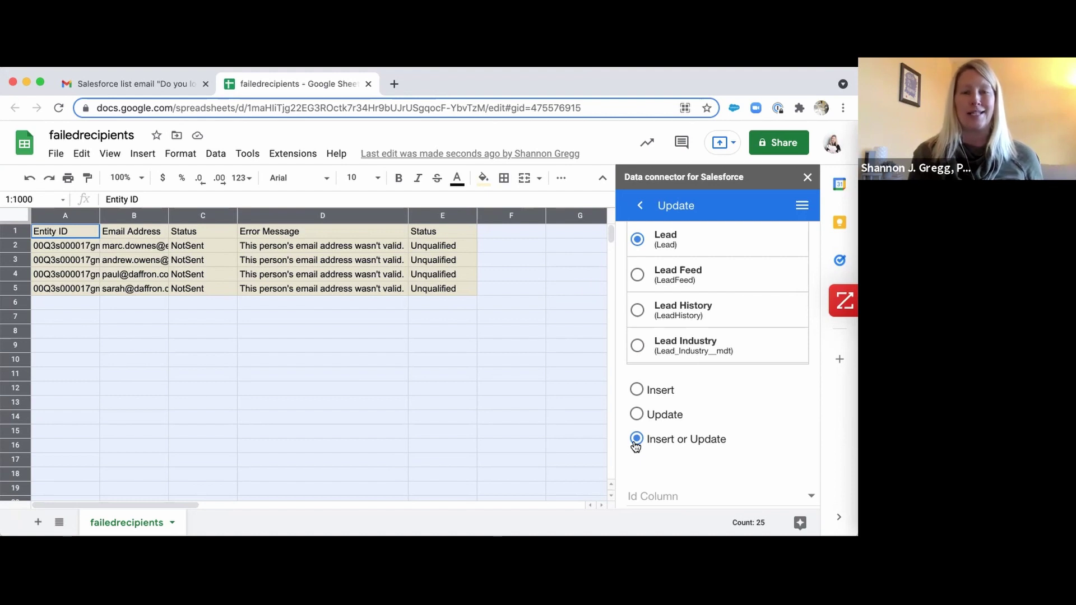
{"action": "scroll", "coordinate": [635, 445], "scroll_direction": "down", "scroll_amount": 3}
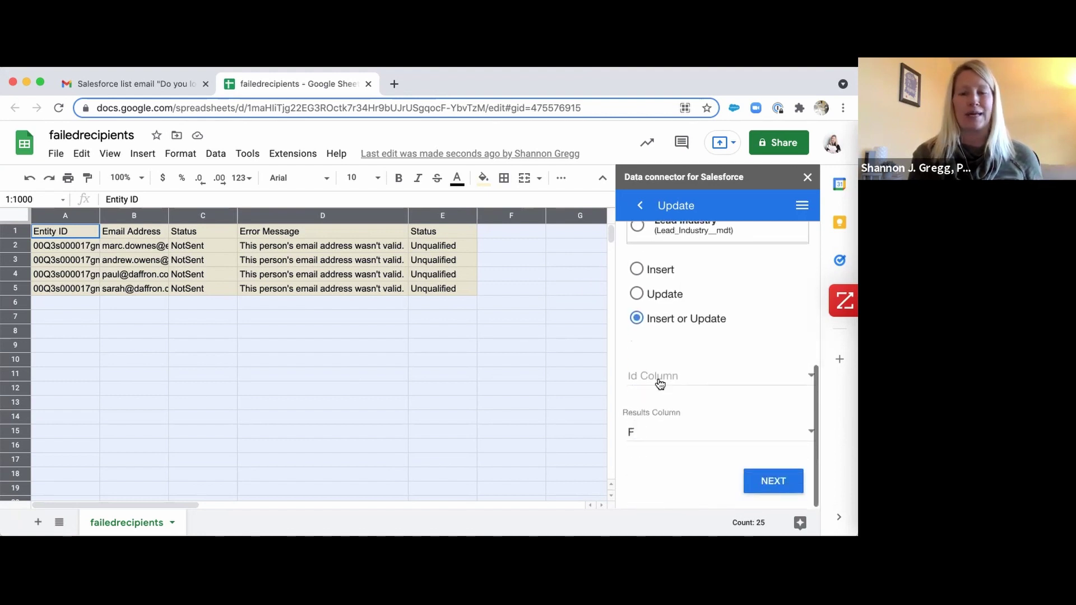
{"action": "left_click", "coordinate": [660, 376]}
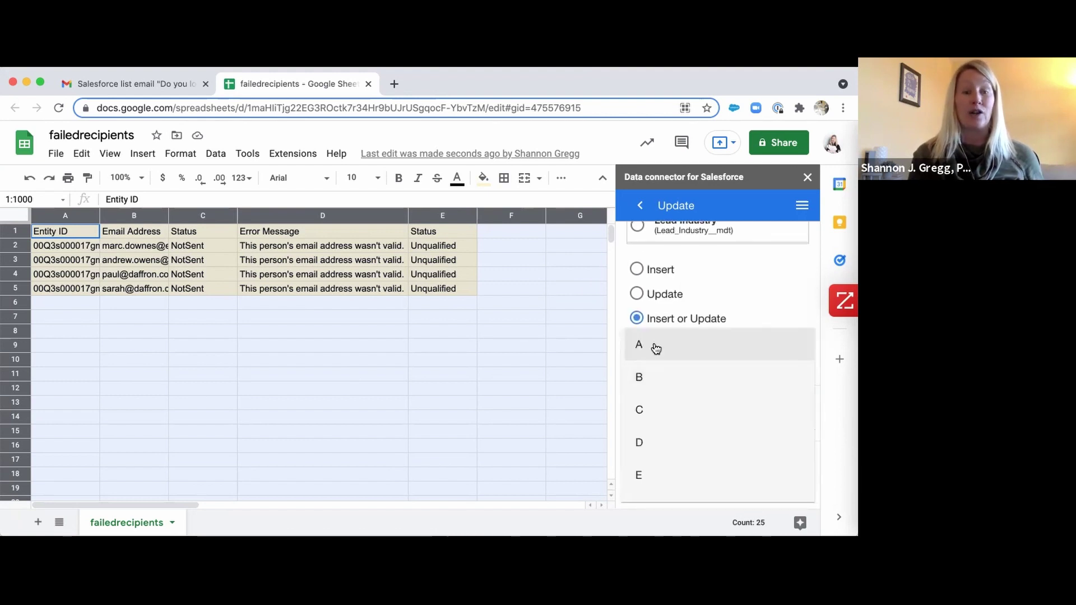
{"action": "left_click", "coordinate": [654, 345]}
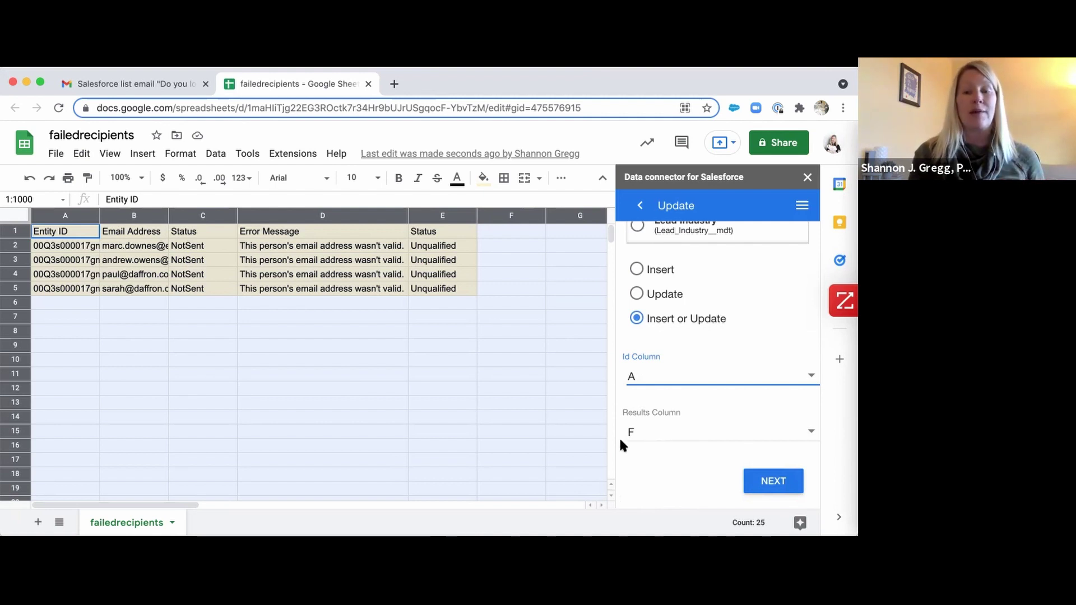
{"action": "left_click", "coordinate": [775, 481]}
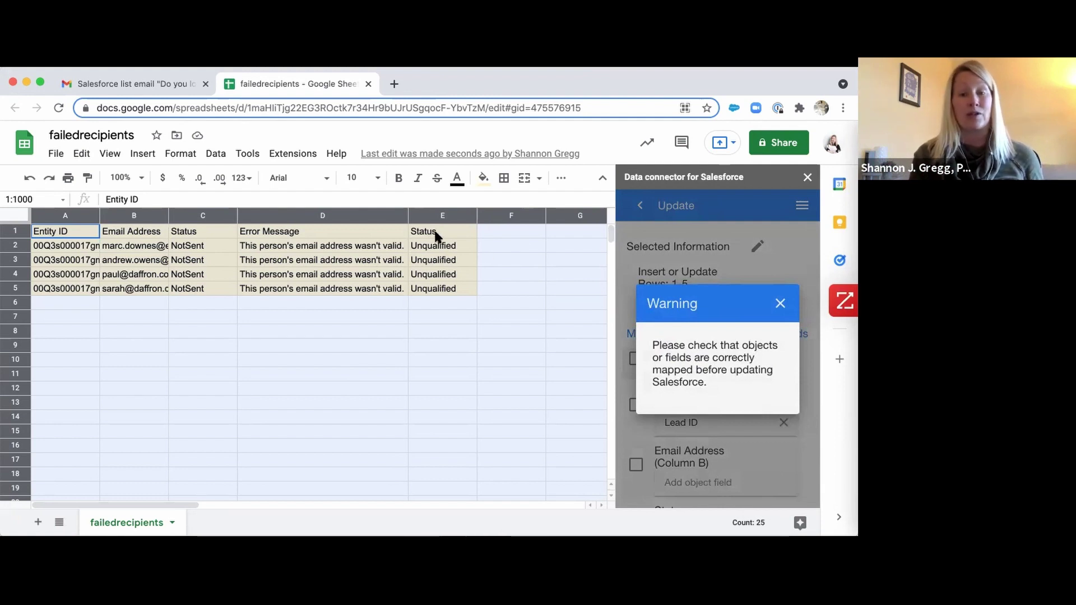
Dismiss the warning, map Status (Column E) to the Lead Status field, and execute.
{"action": "left_click", "coordinate": [780, 305]}
{"action": "scroll", "coordinate": [700, 392], "scroll_direction": "down", "scroll_amount": 5}
{"action": "left_click", "coordinate": [636, 383]}
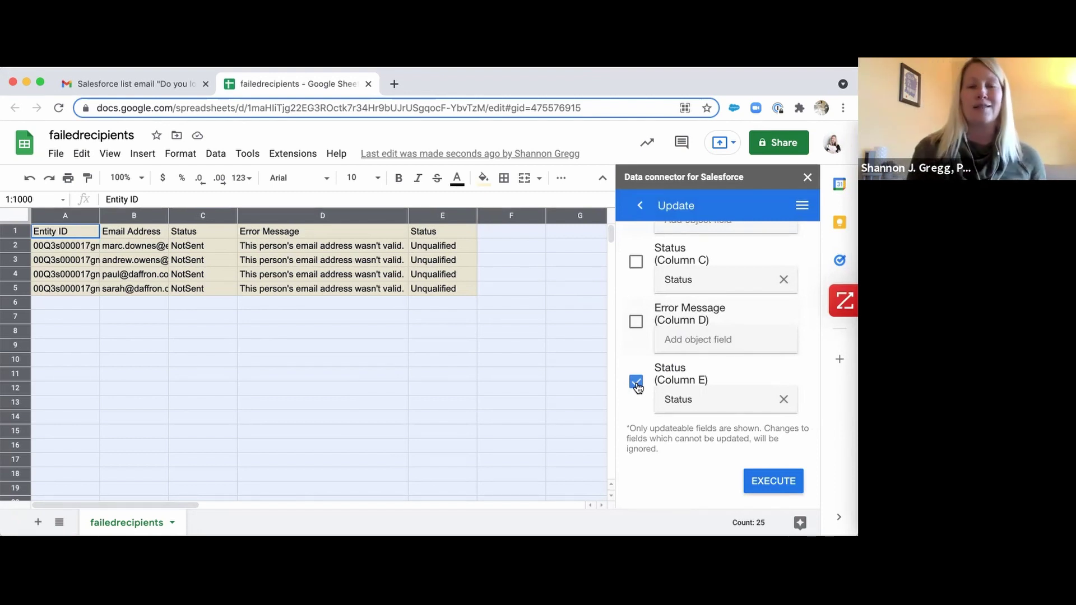
{"action": "left_click", "coordinate": [772, 485]}
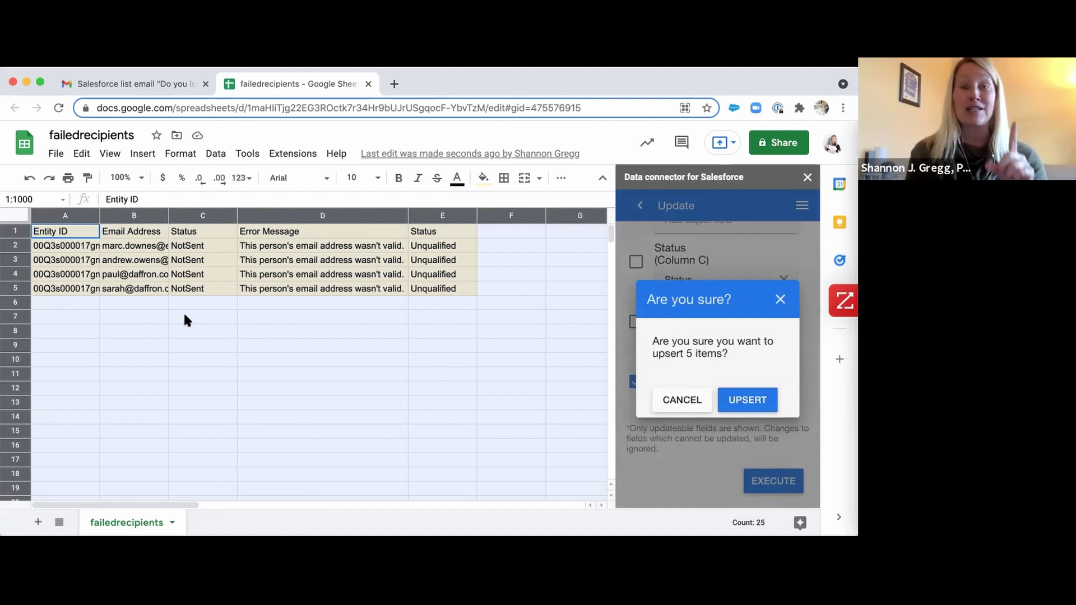
Confirm upserting the 5 items so column F reads Updated for every lead.
{"action": "left_click", "coordinate": [749, 399]}
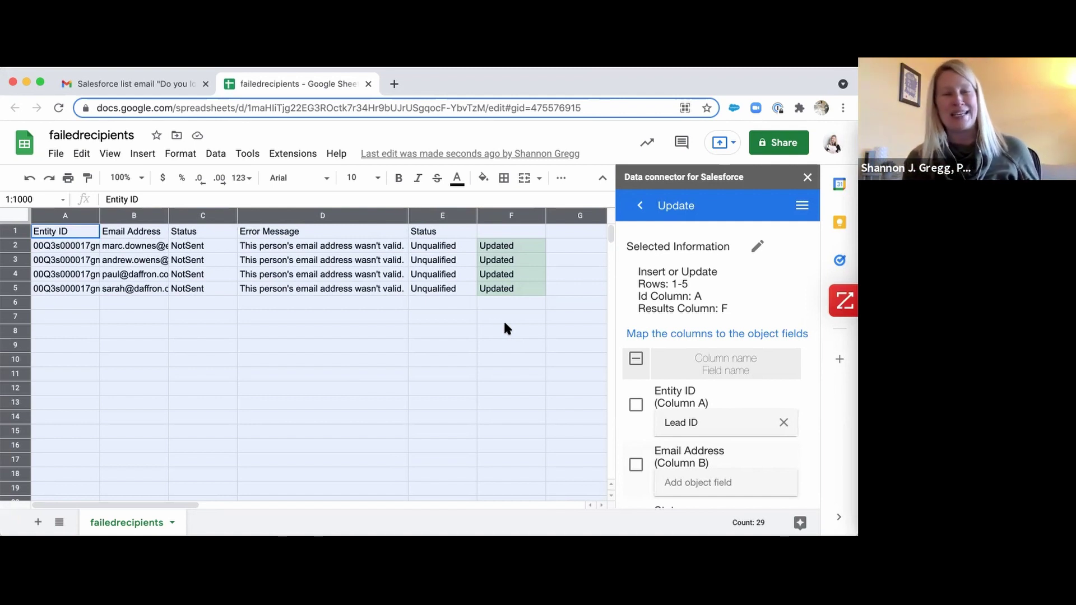
Move the failedrecipients spreadsheet to the trash from the File menu.
{"action": "left_click", "coordinate": [57, 154]}
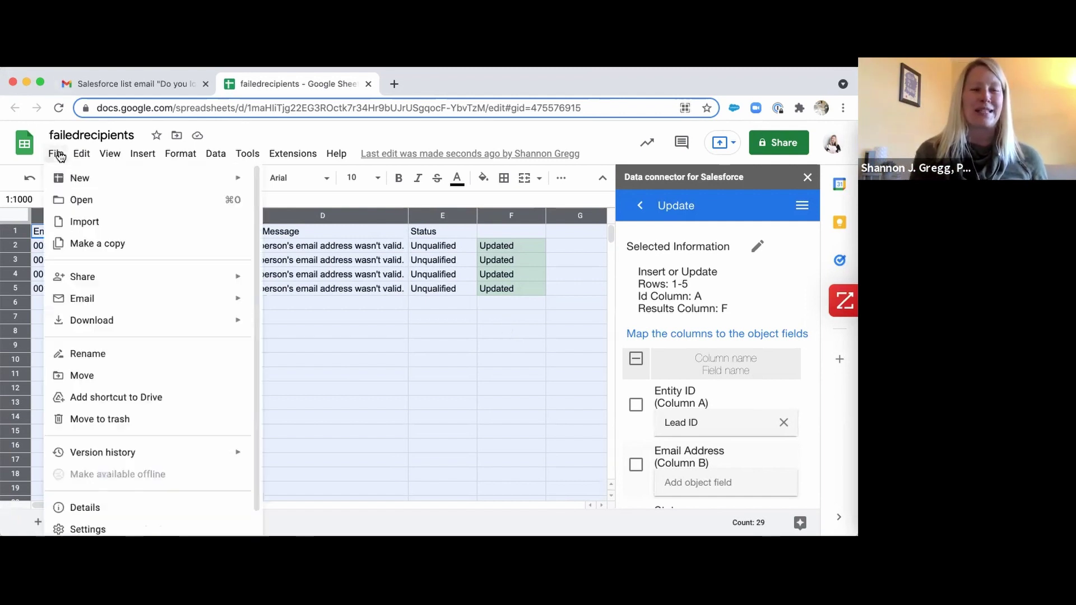
{"action": "left_click", "coordinate": [94, 421]}
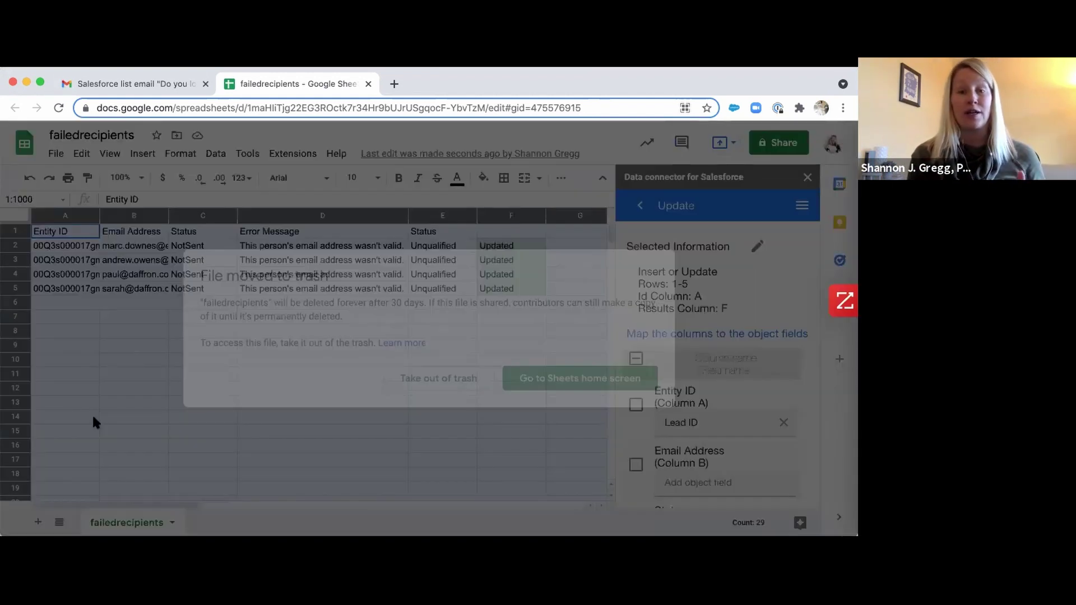